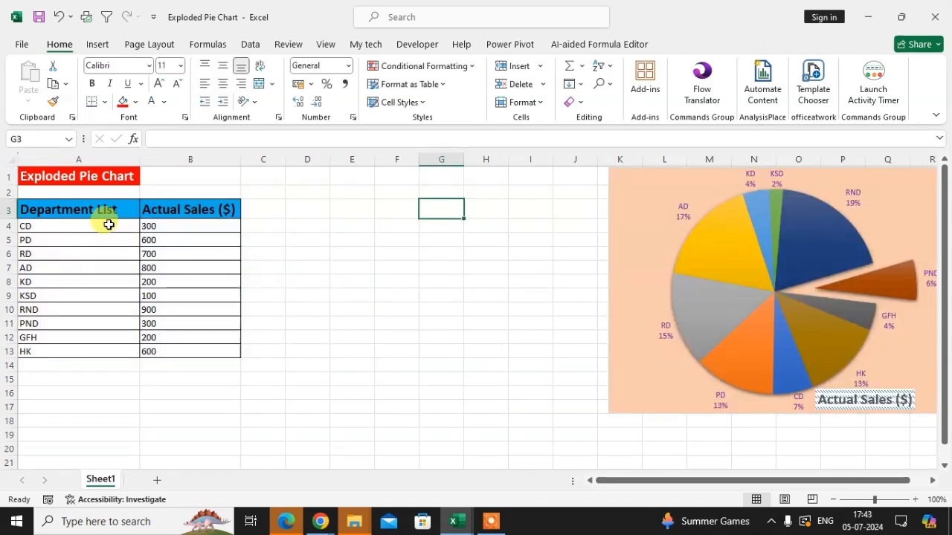
Insert a 2-D pie chart from the department sales table in A3:B13 and place it between the table and the existing chart.
mouse_move(81, 213)
mouse_down()
mouse_move(144, 234)
mouse_move(227, 323)
mouse_move(229, 351)
mouse_up()
click(97, 44)
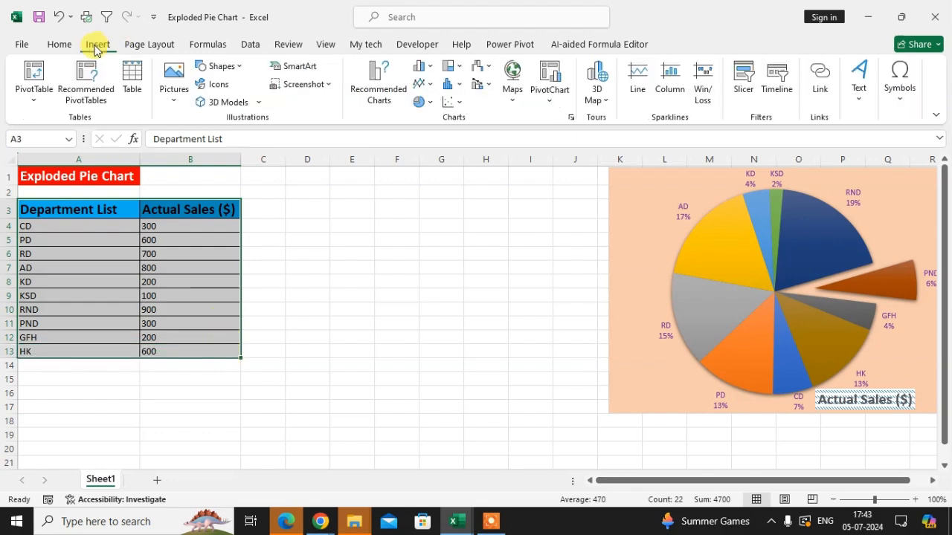
click(425, 102)
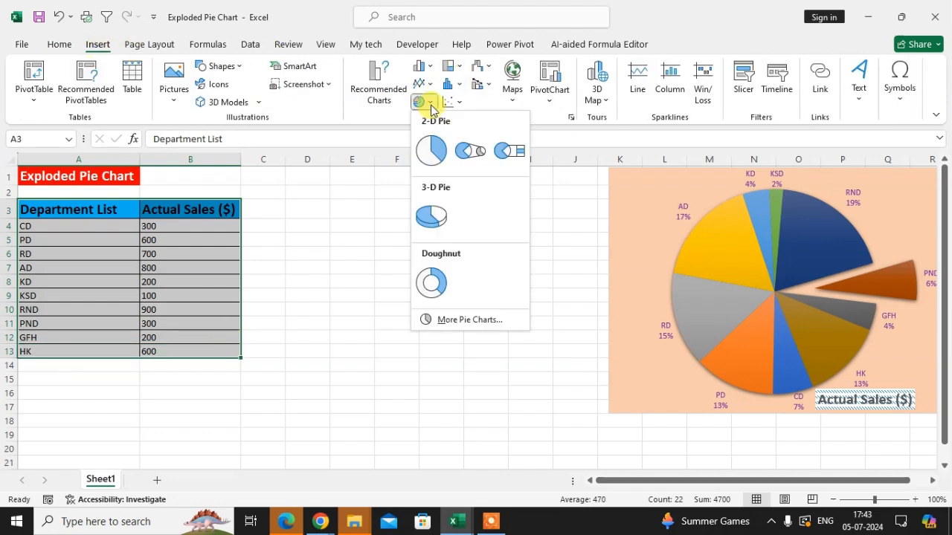
click(430, 151)
drag(573, 276, 523, 250)
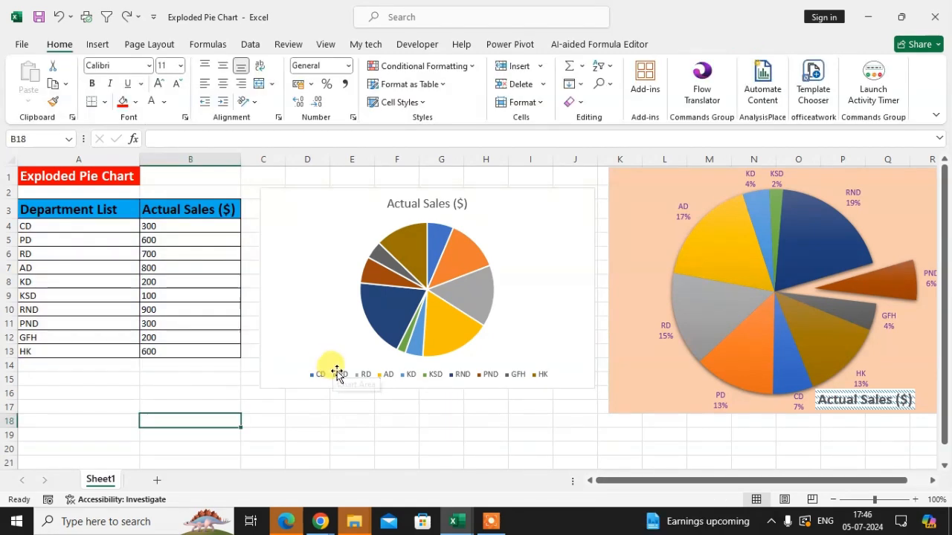
Delete the legend from the new pie chart.
click(322, 377)
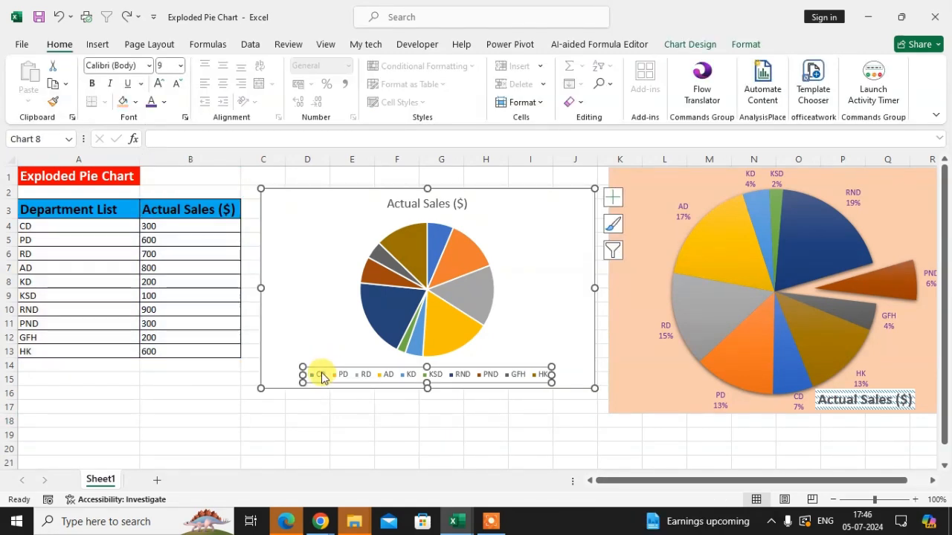
right_click(395, 377)
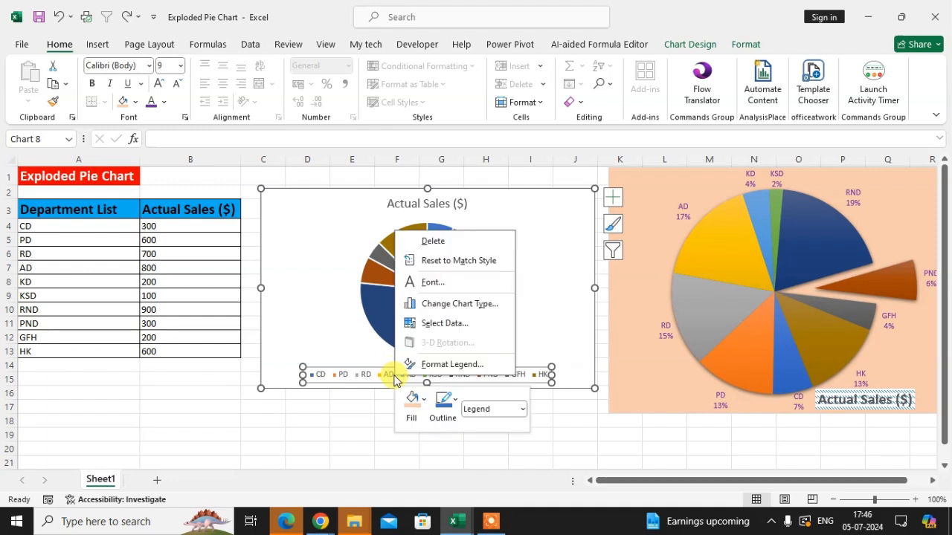
click(433, 241)
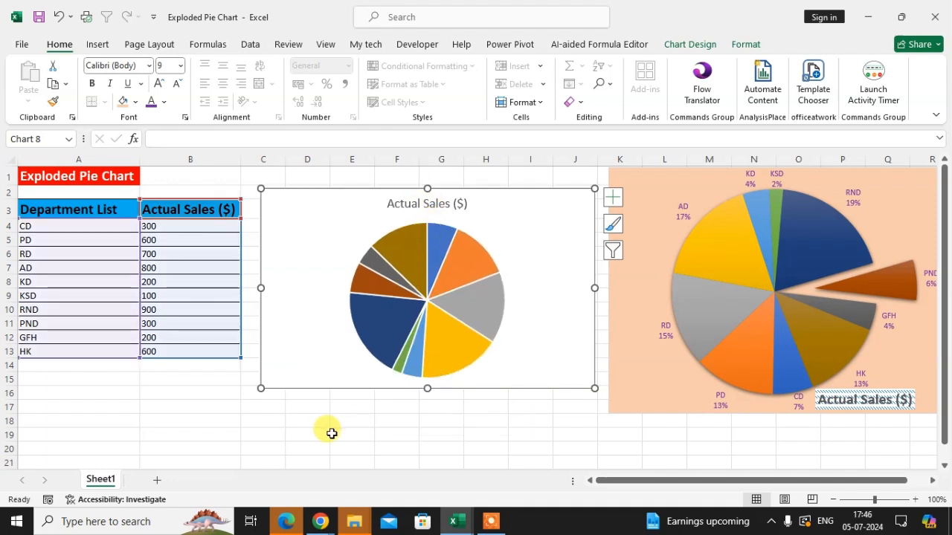
Add data labels to the new pie chart's series in the Outside End position.
click(425, 302)
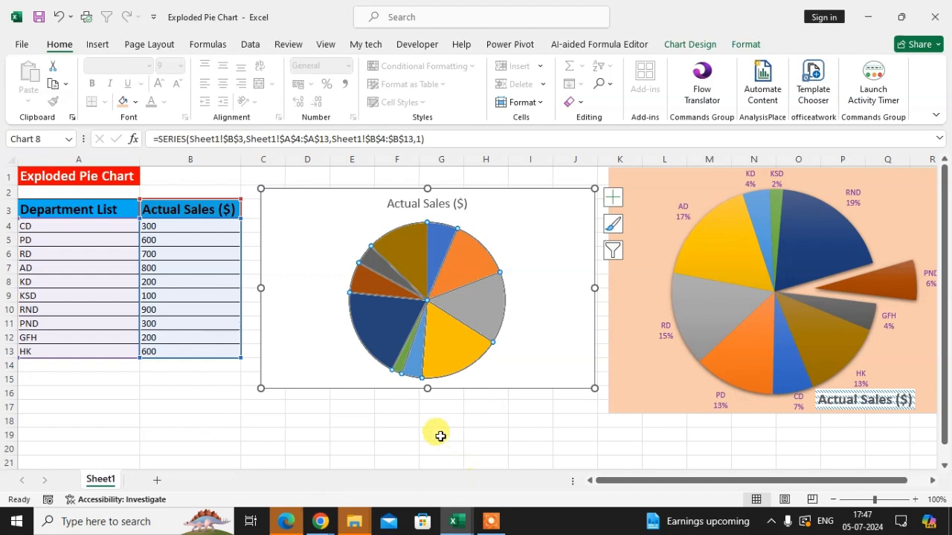
mouse_move(429, 242)
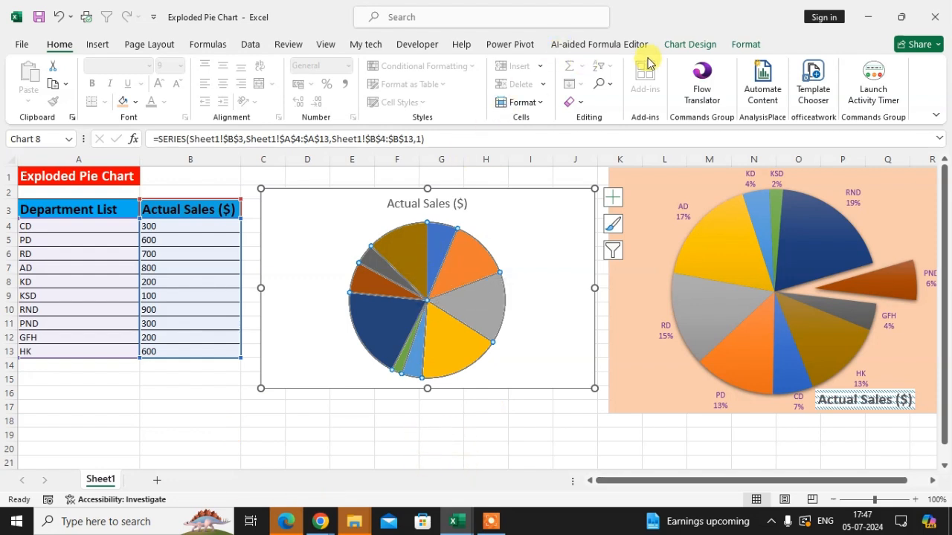
click(679, 43)
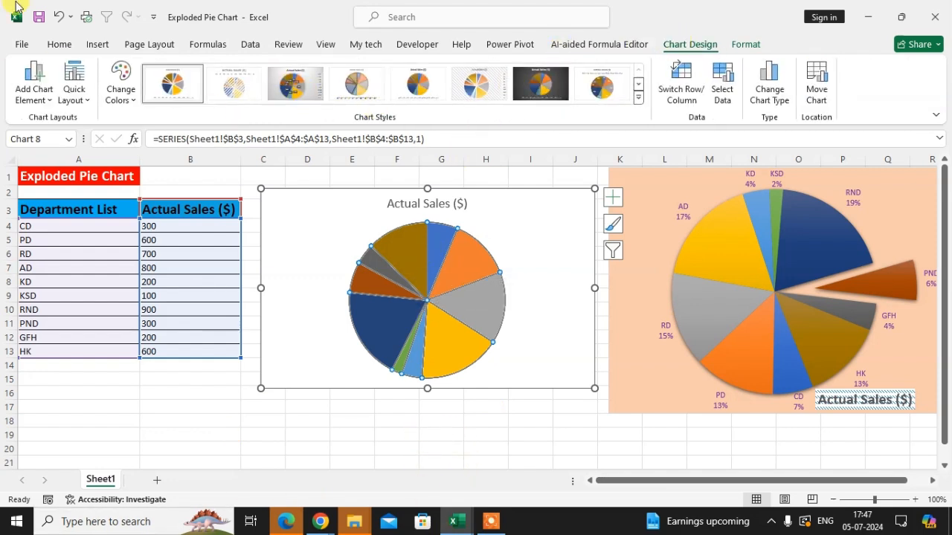
click(49, 100)
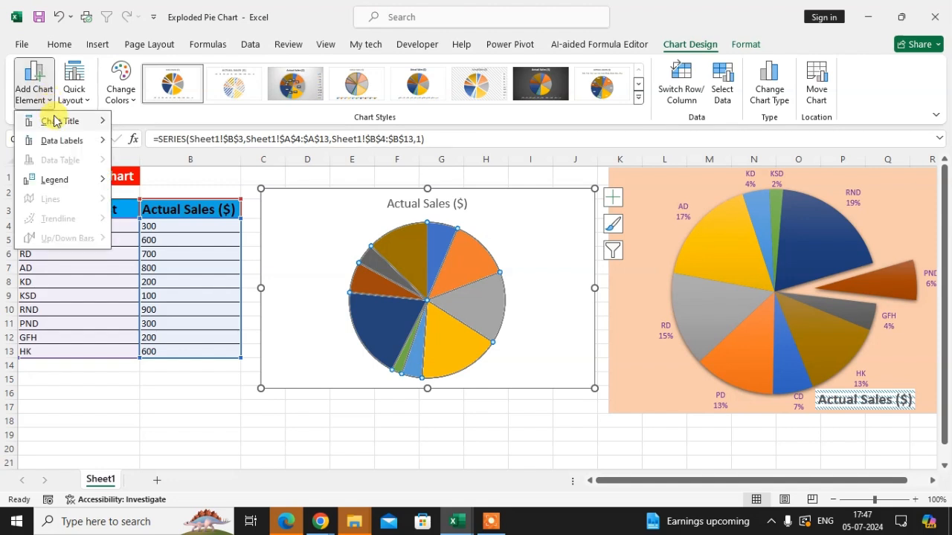
mouse_move(63, 146)
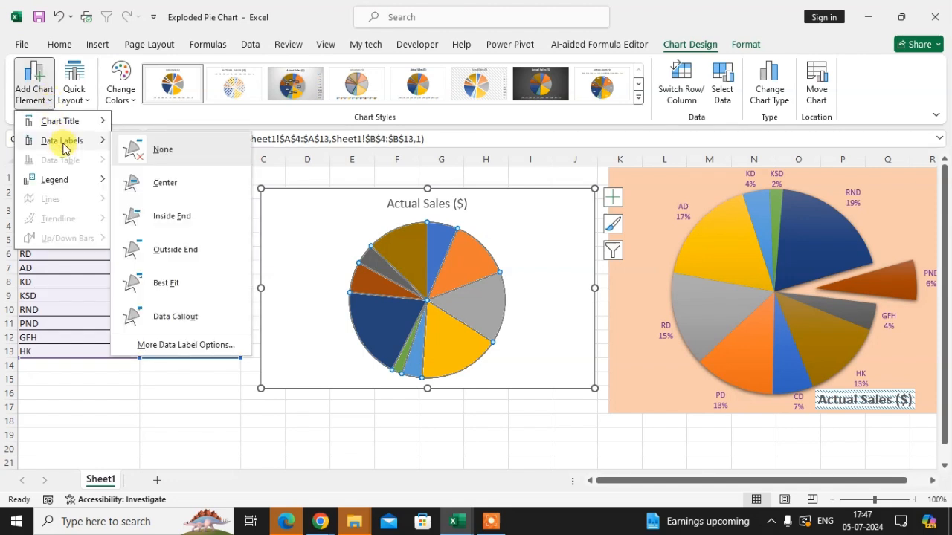
click(179, 250)
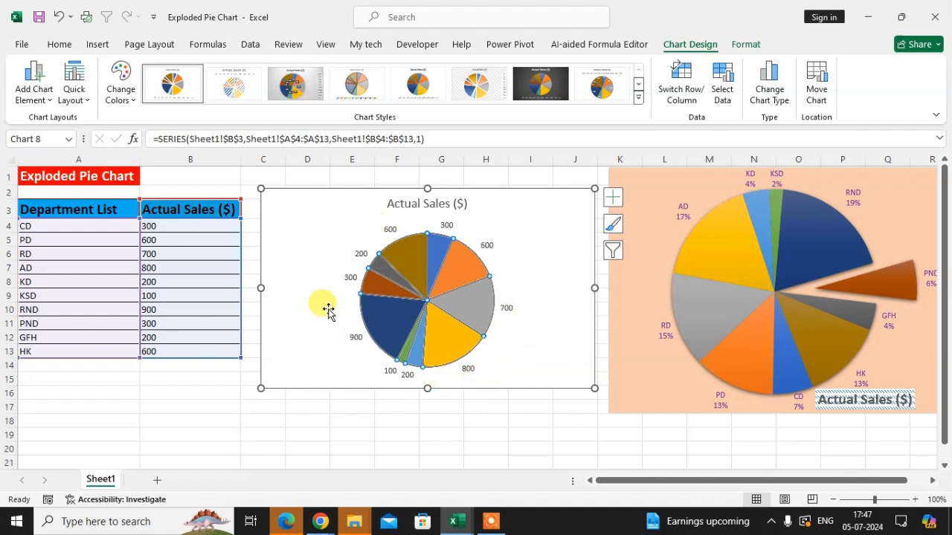
Format the data labels to contain the category name and percentage, without the value or series name.
right_click(425, 298)
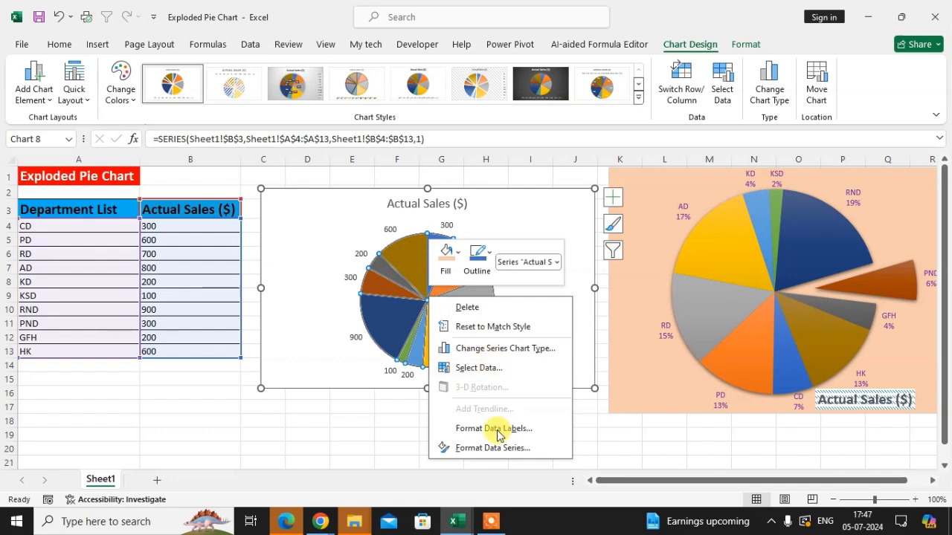
click(524, 435)
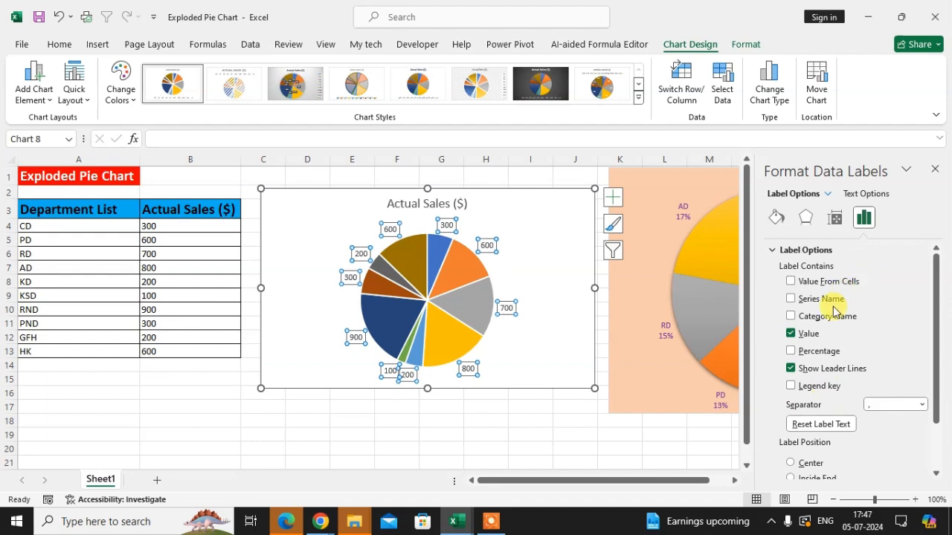
click(791, 299)
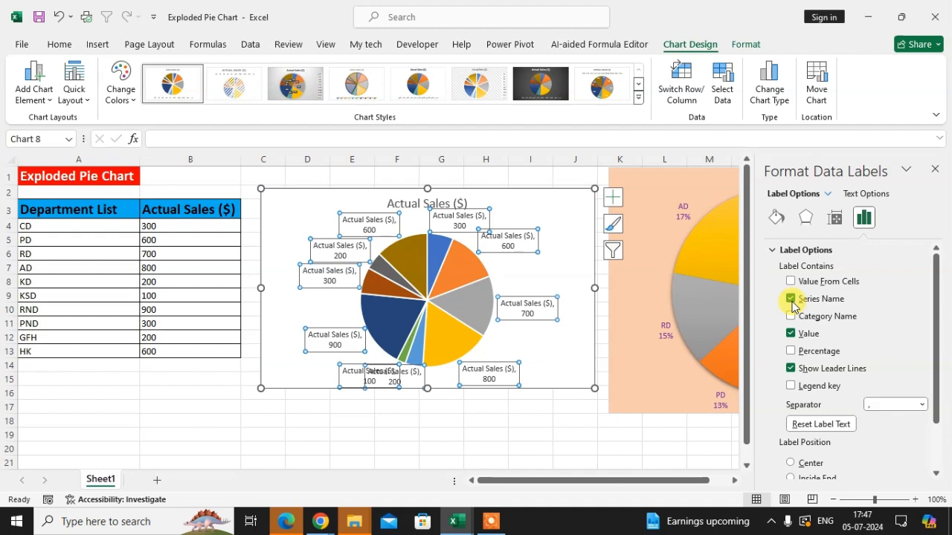
click(792, 300)
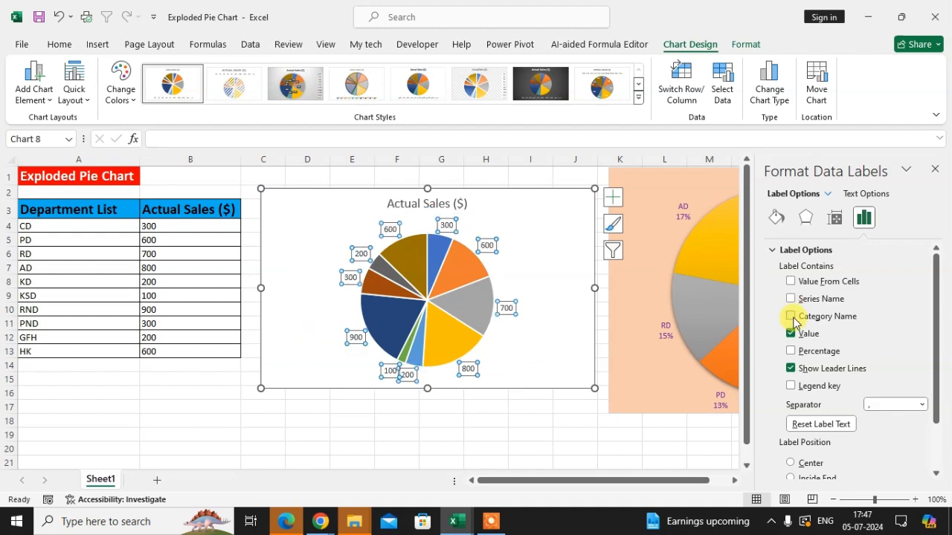
click(791, 316)
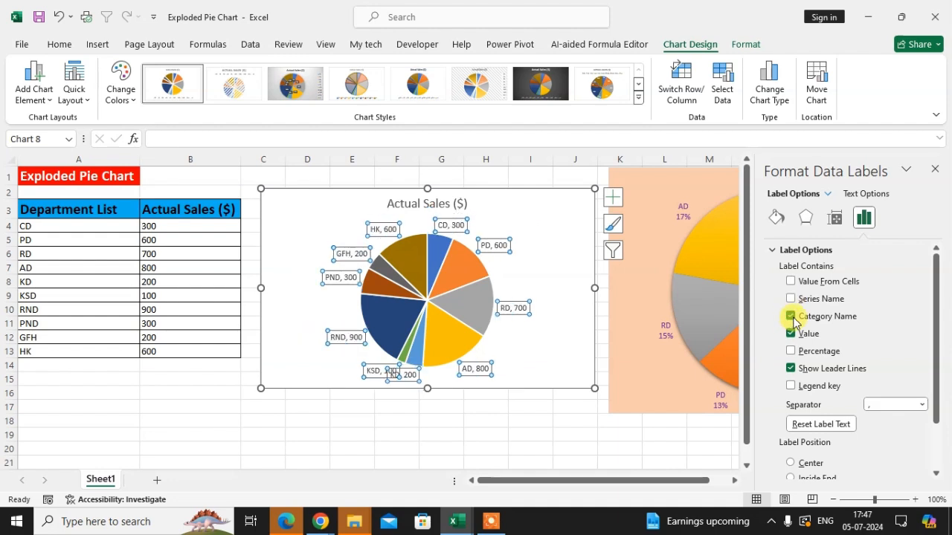
click(790, 351)
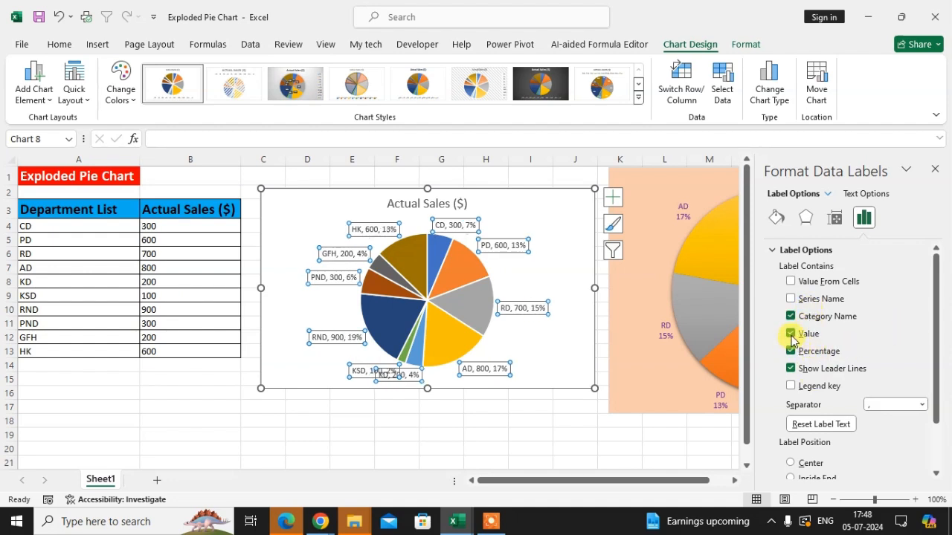
click(791, 334)
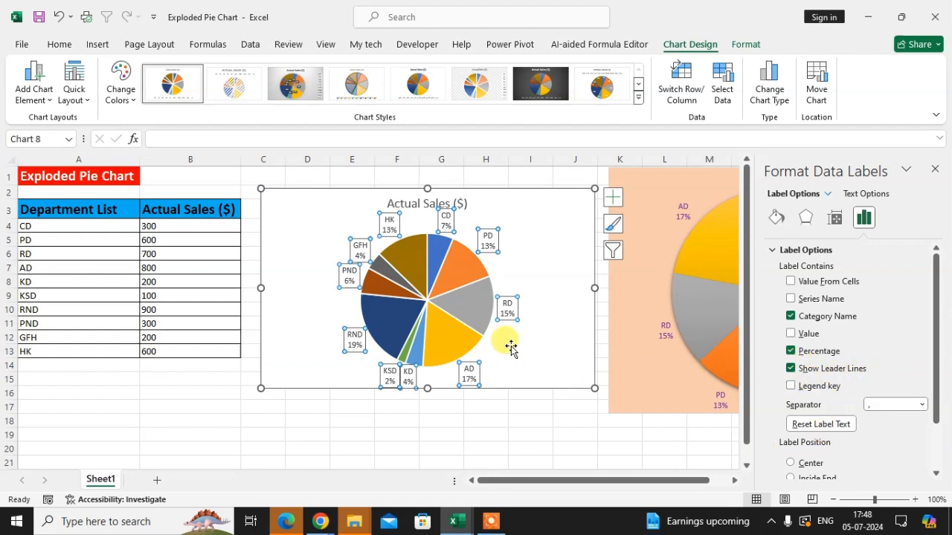
Move the RD data label farther outward from its slice and close the formatting pane.
click(508, 307)
mouse_move(516, 312)
mouse_down()
mouse_move(545, 311)
mouse_move(524, 328)
mouse_up()
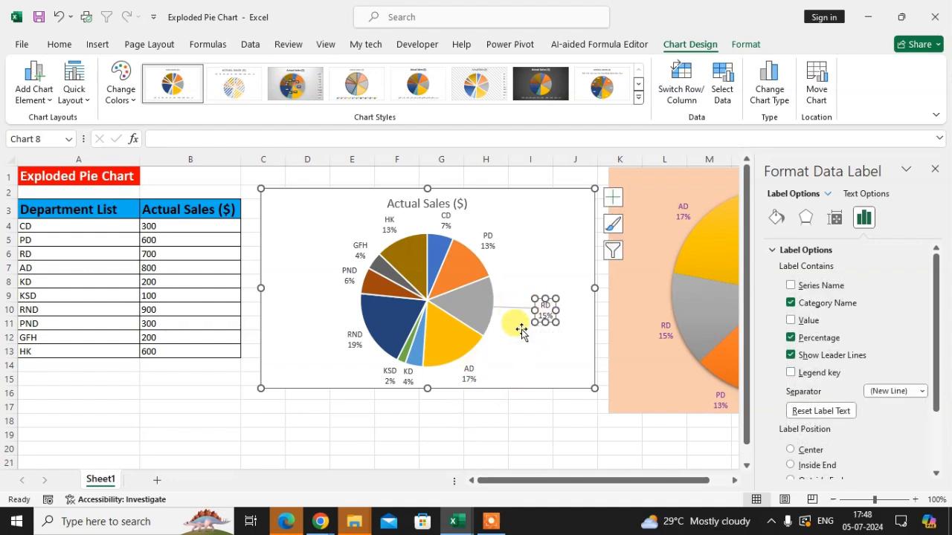
click(516, 336)
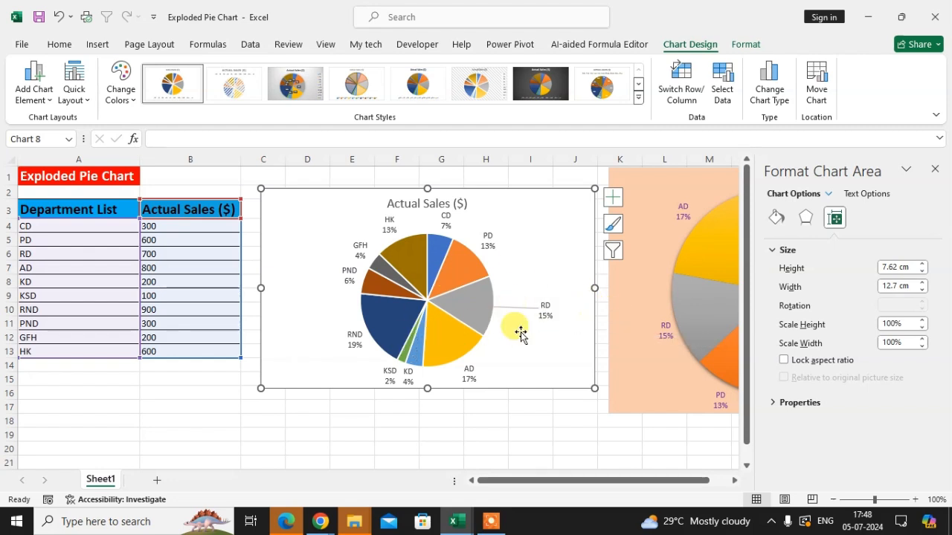
click(936, 170)
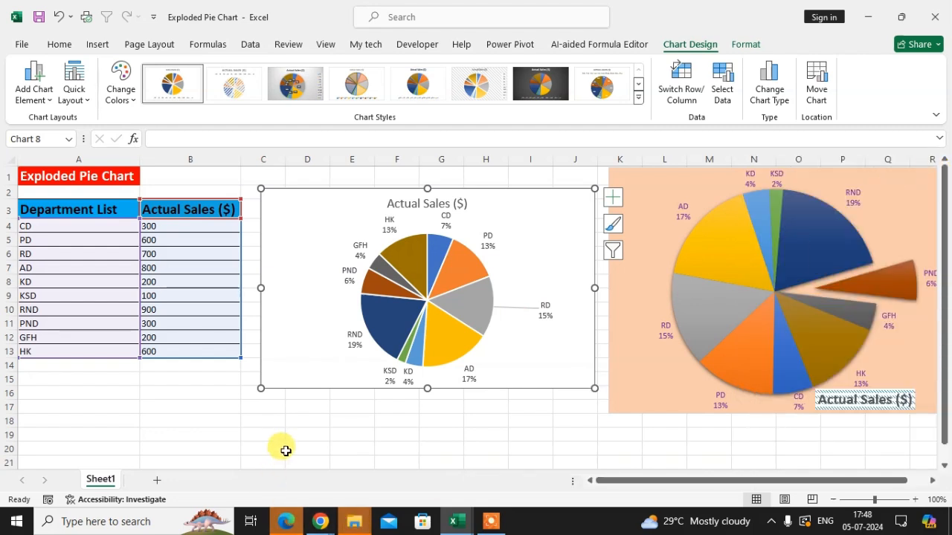
Set the angle of the first slice to 160° in the pie series options.
mouse_move(424, 292)
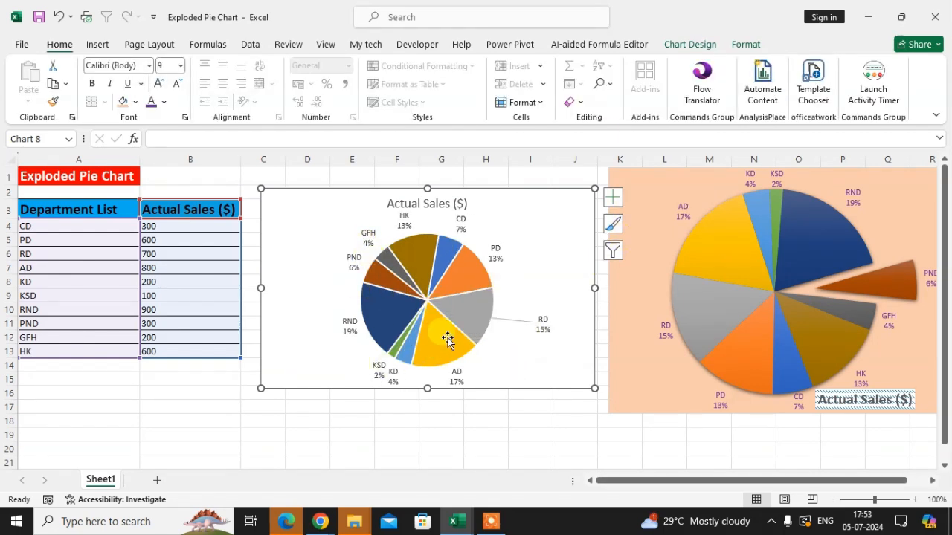
click(432, 300)
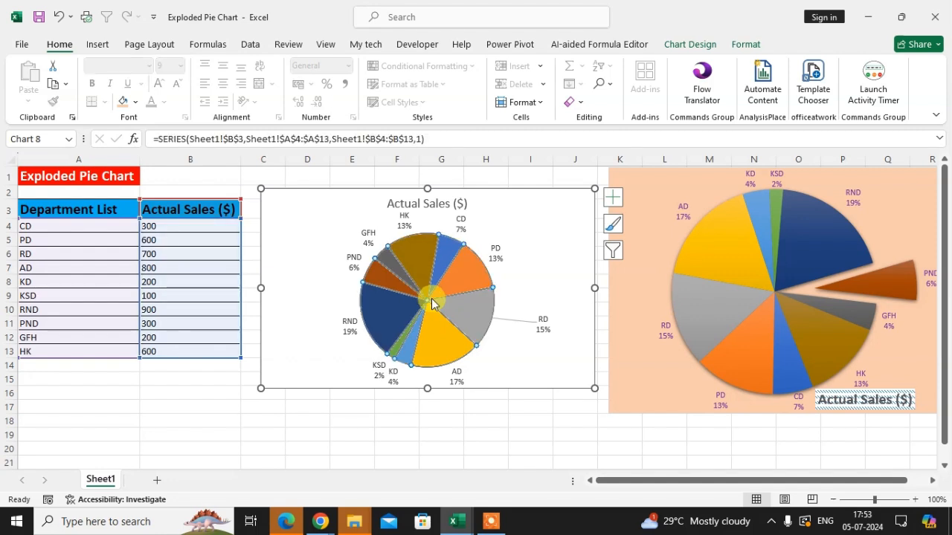
right_click(433, 303)
click(510, 449)
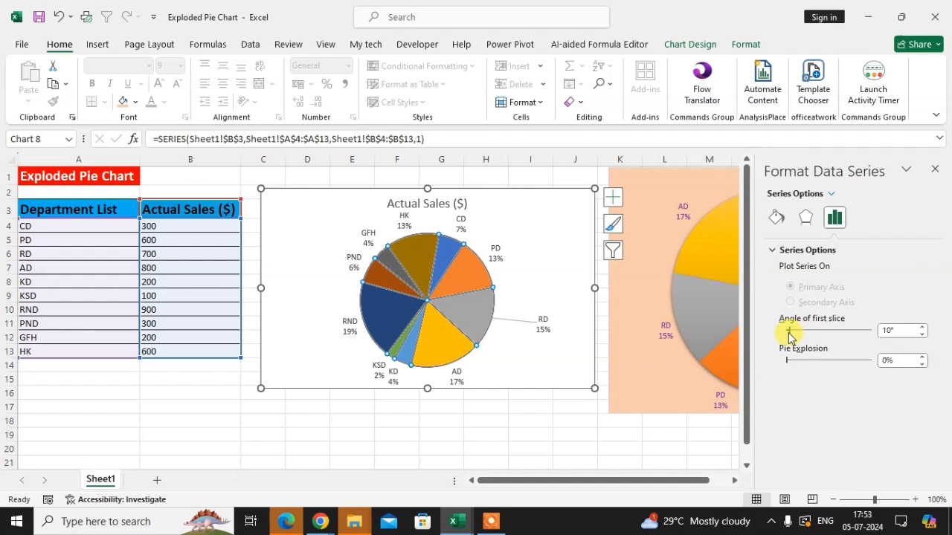
drag(793, 331, 816, 335)
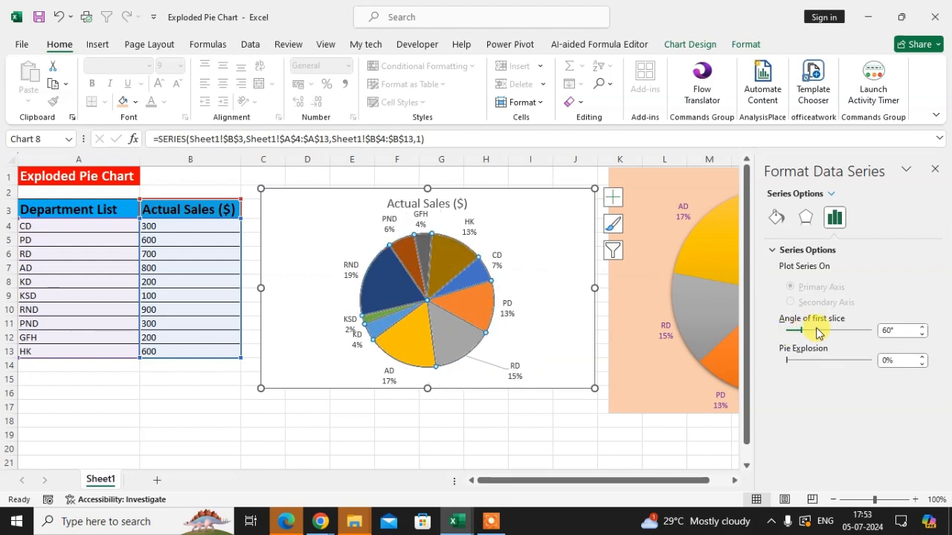
click(817, 329)
click(815, 330)
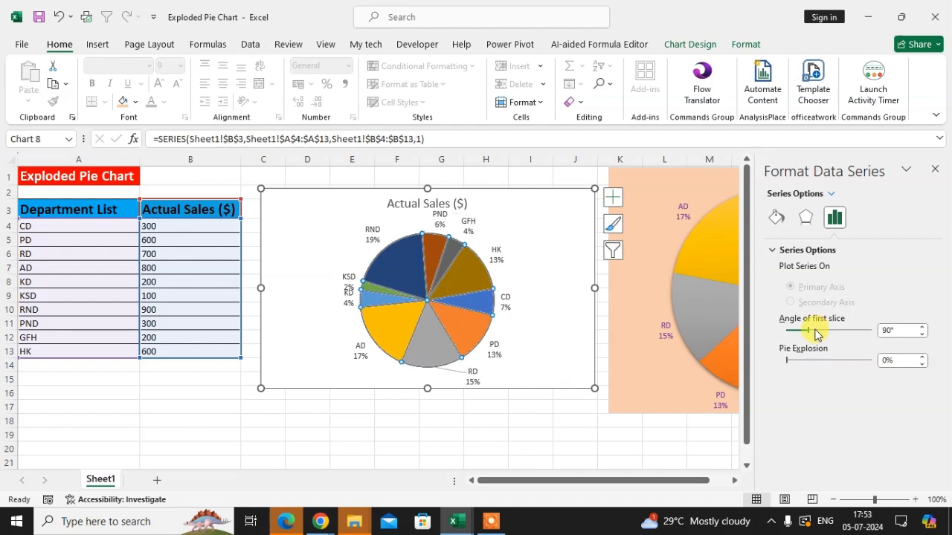
click(816, 334)
click(816, 334)
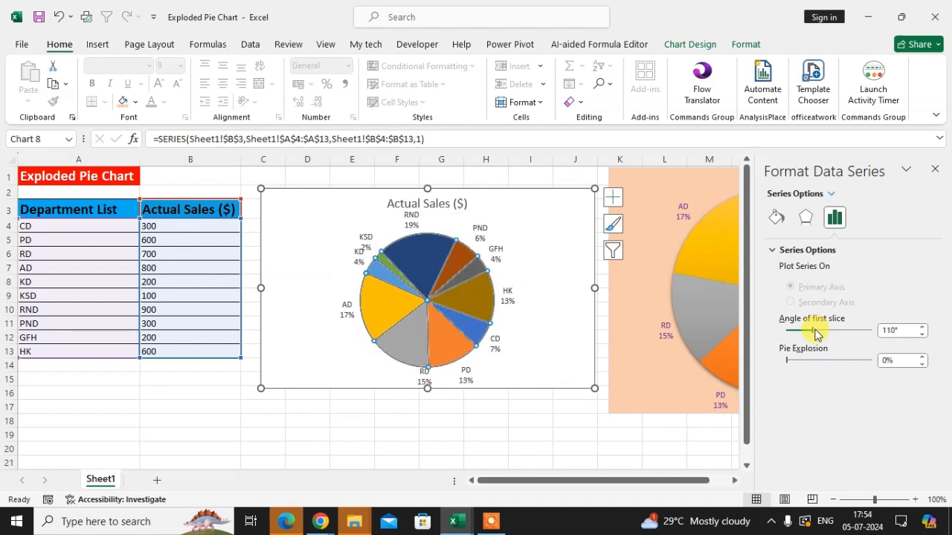
click(822, 336)
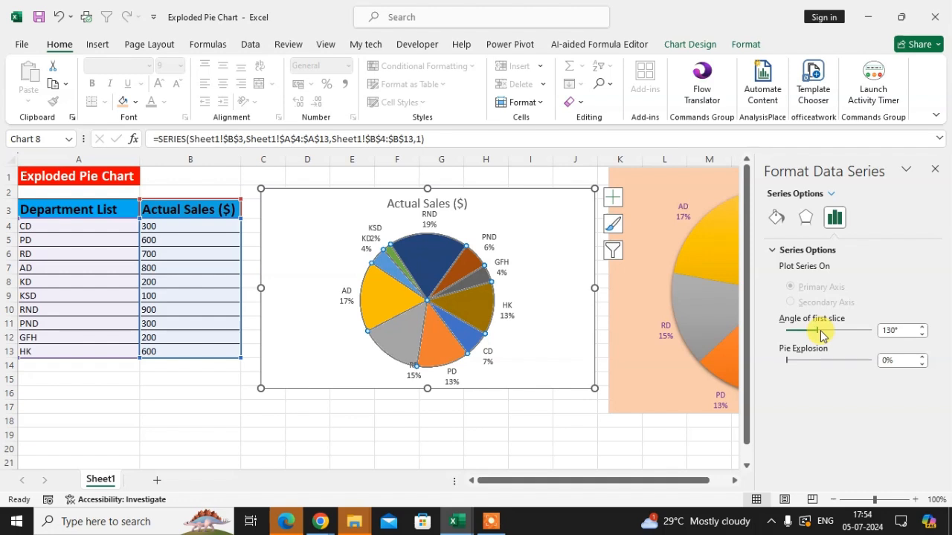
click(822, 336)
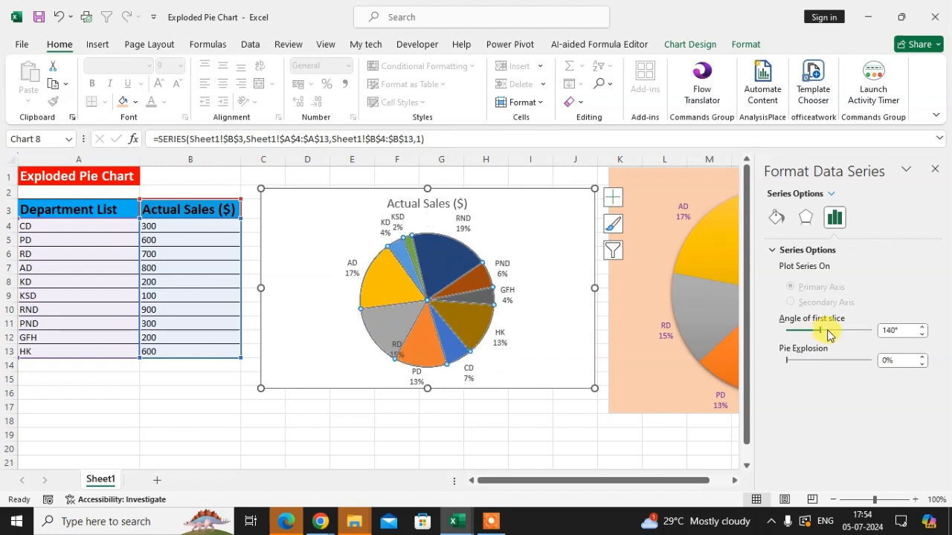
click(829, 335)
click(829, 336)
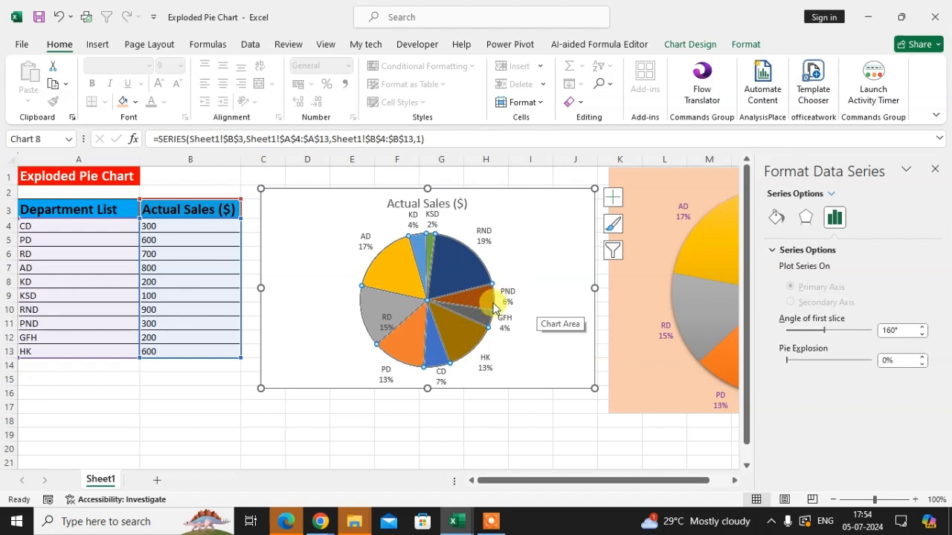
click(792, 362)
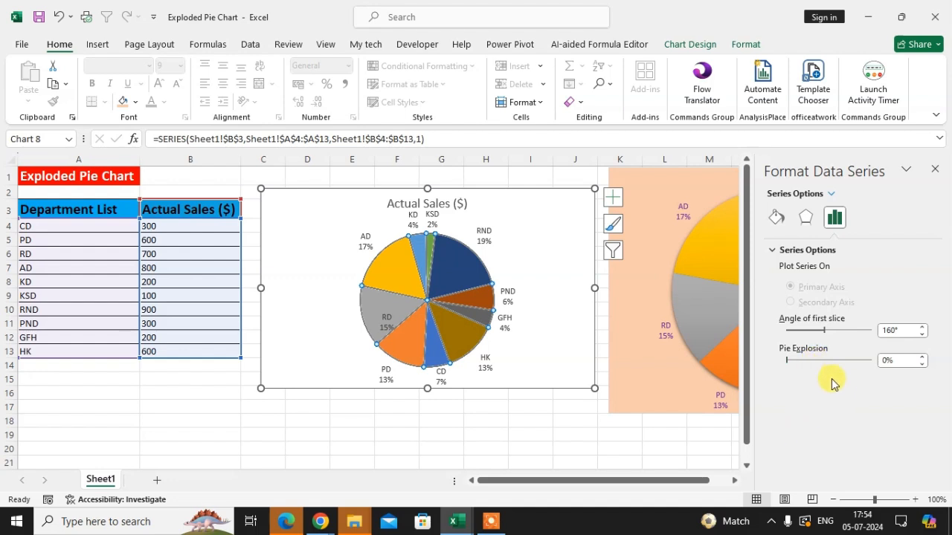
Pull only the PND slice outward from the pie to a point explosion of about 66%.
click(570, 341)
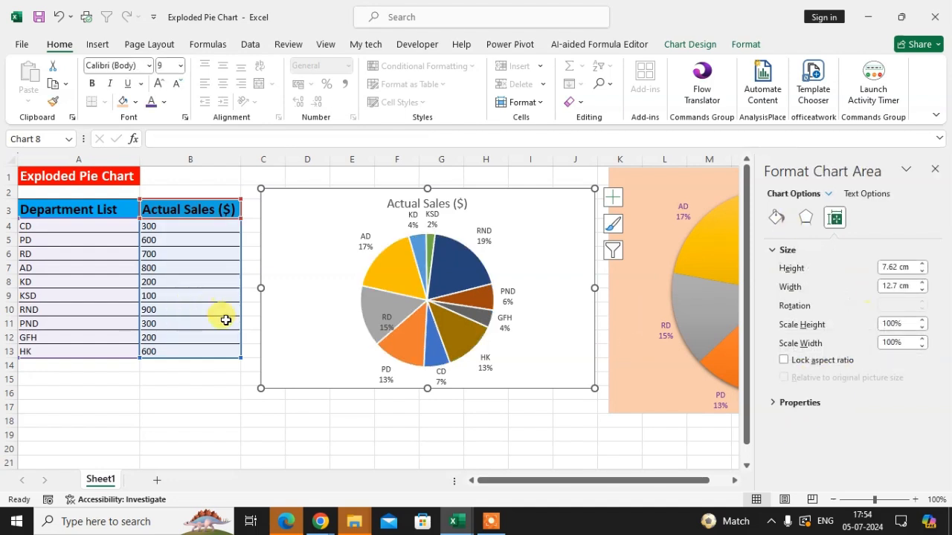
mouse_move(470, 302)
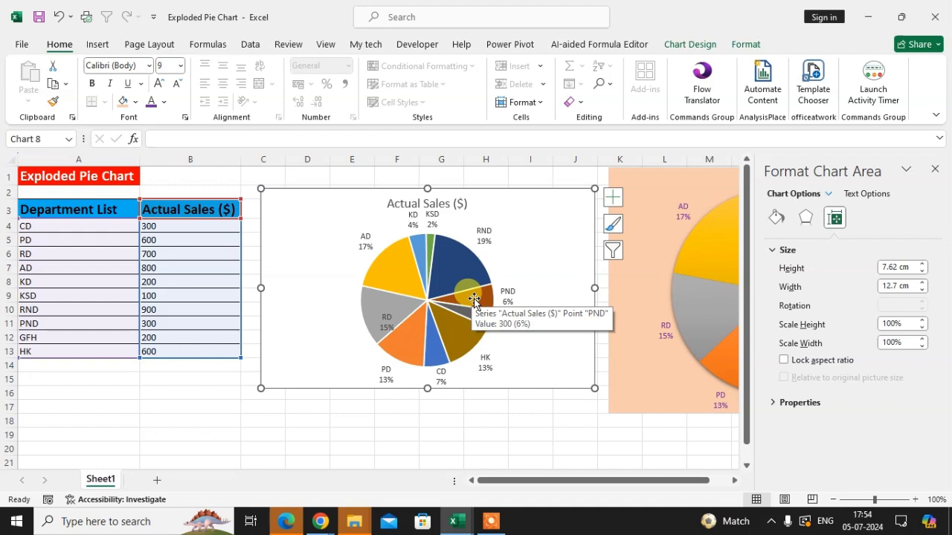
click(474, 298)
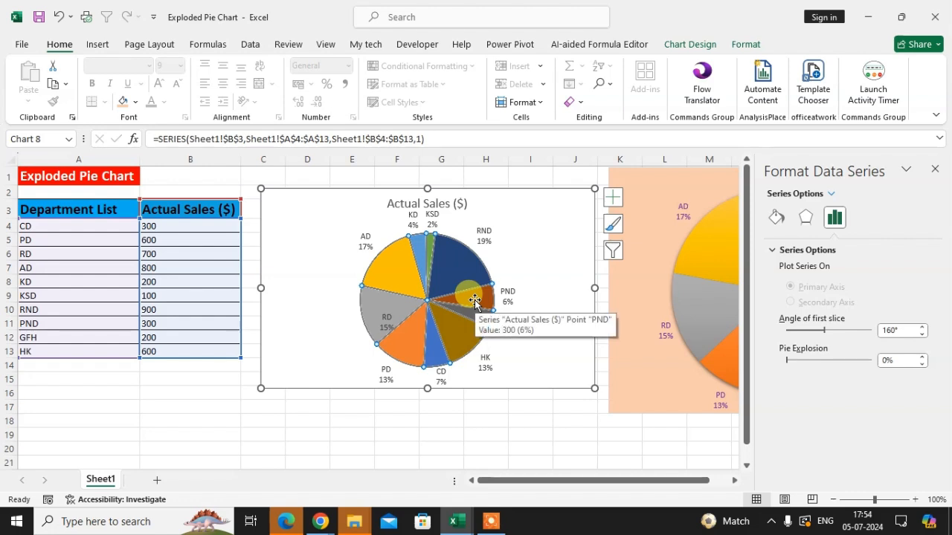
click(475, 300)
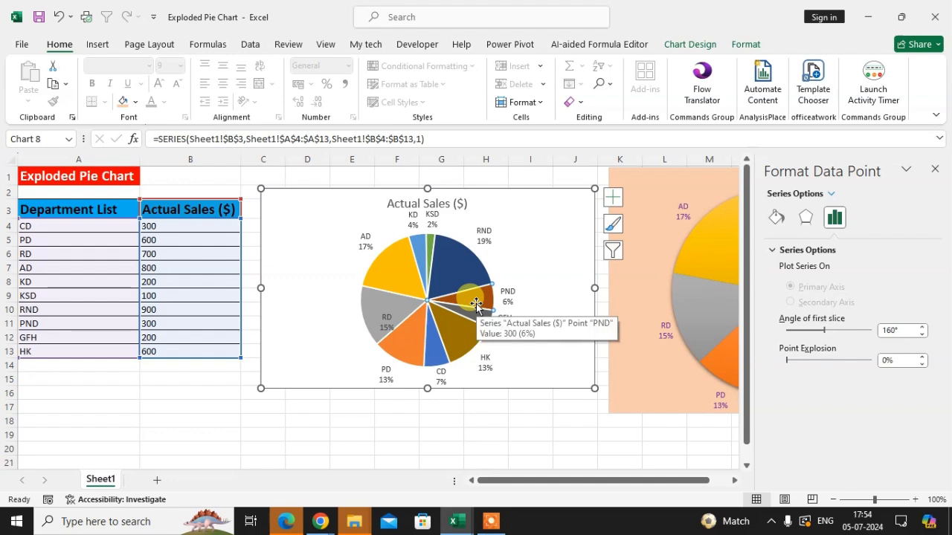
drag(477, 301, 532, 296)
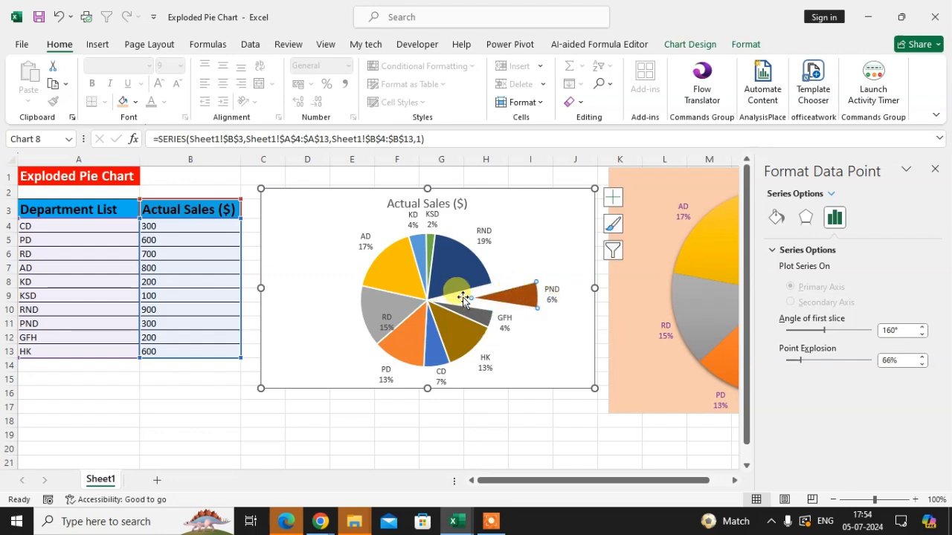
click(544, 321)
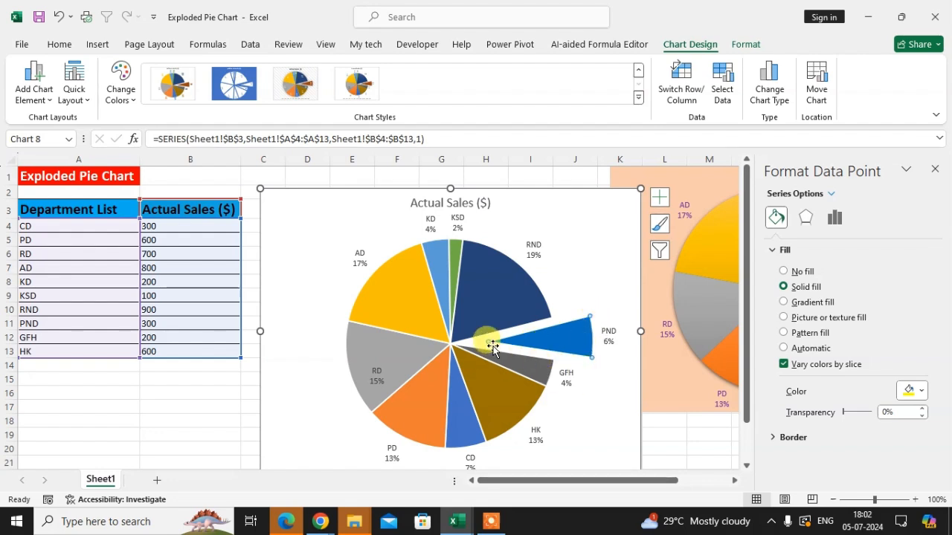
Fill the PND slice with the speckled gray granite texture in the data point formatting options.
right_click(566, 341)
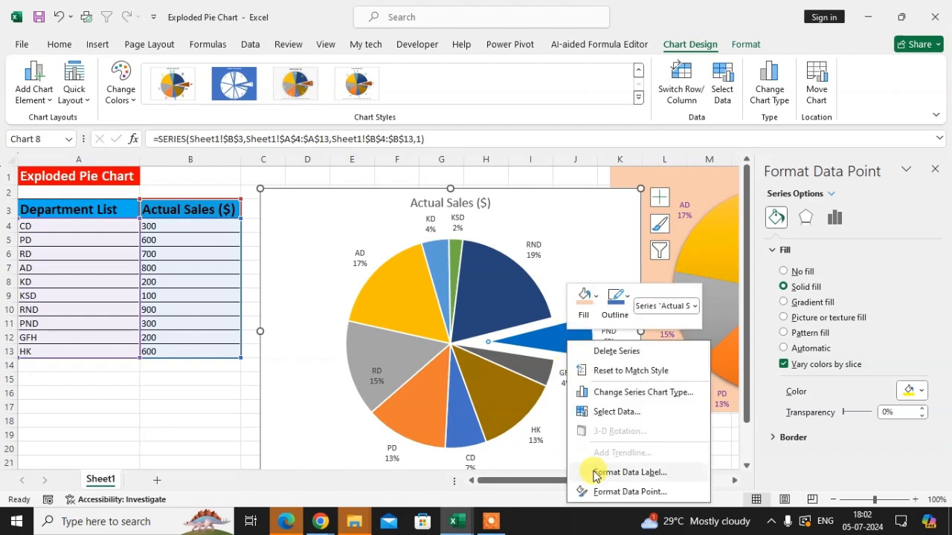
click(631, 492)
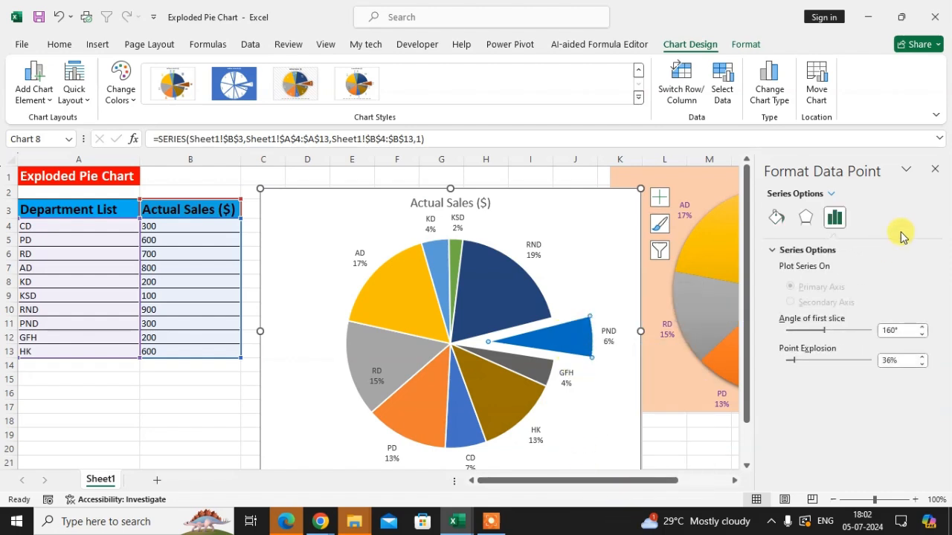
click(774, 221)
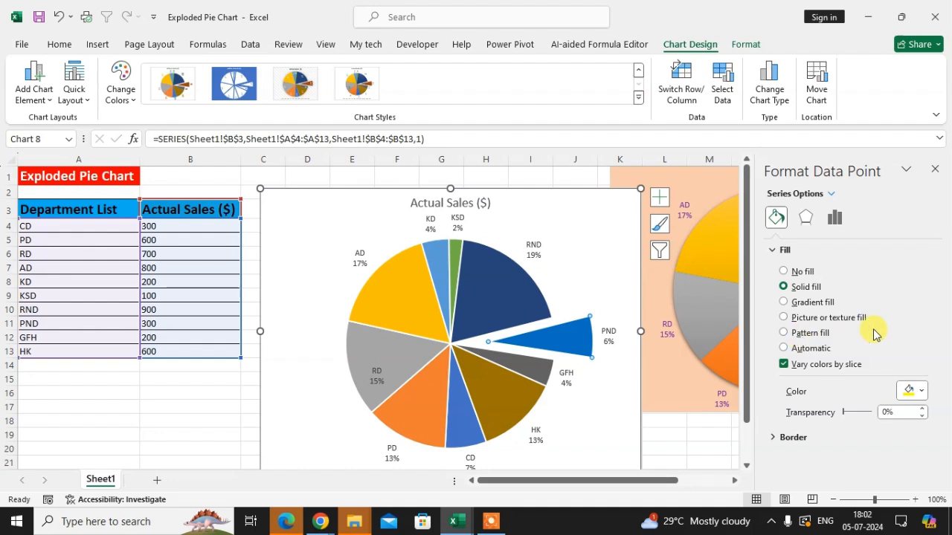
click(823, 317)
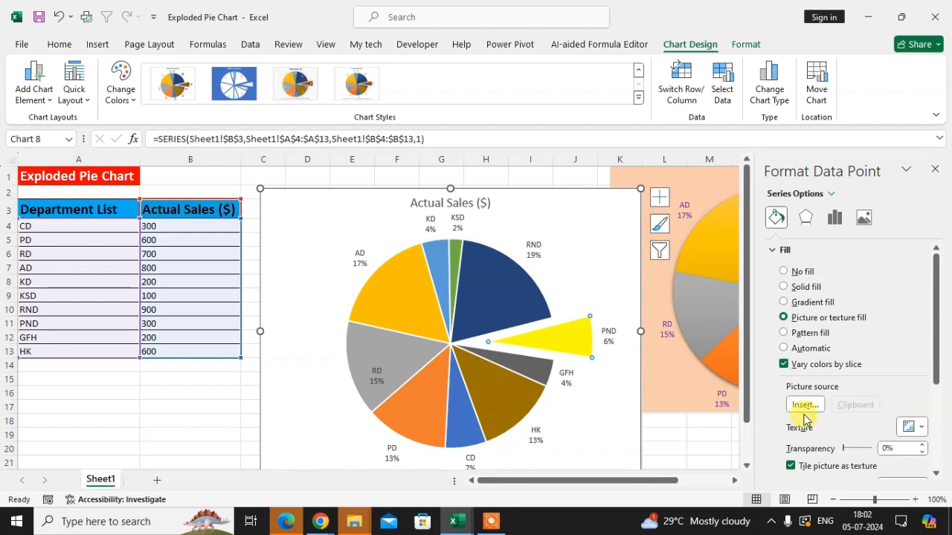
click(921, 428)
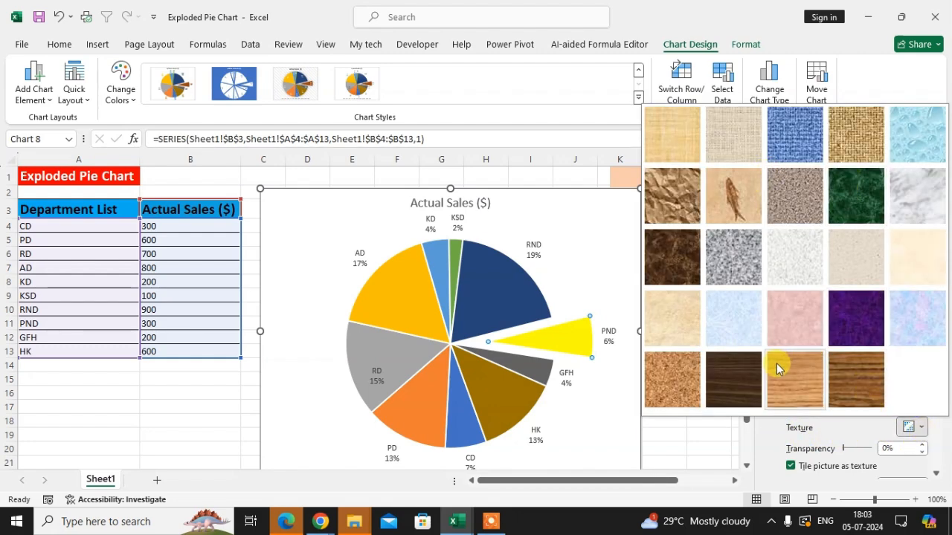
click(734, 257)
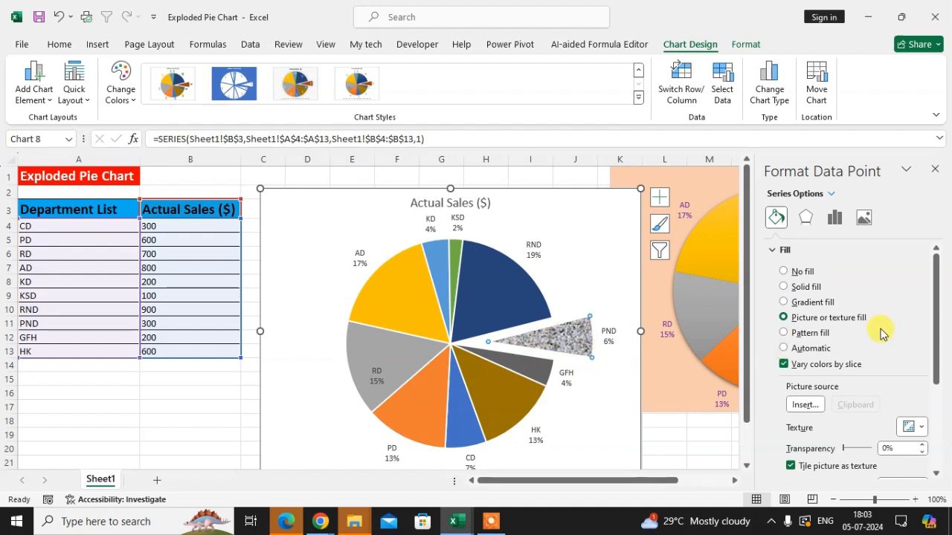
Set the PND slice's fill to Automatic and open its fill color choices.
click(809, 348)
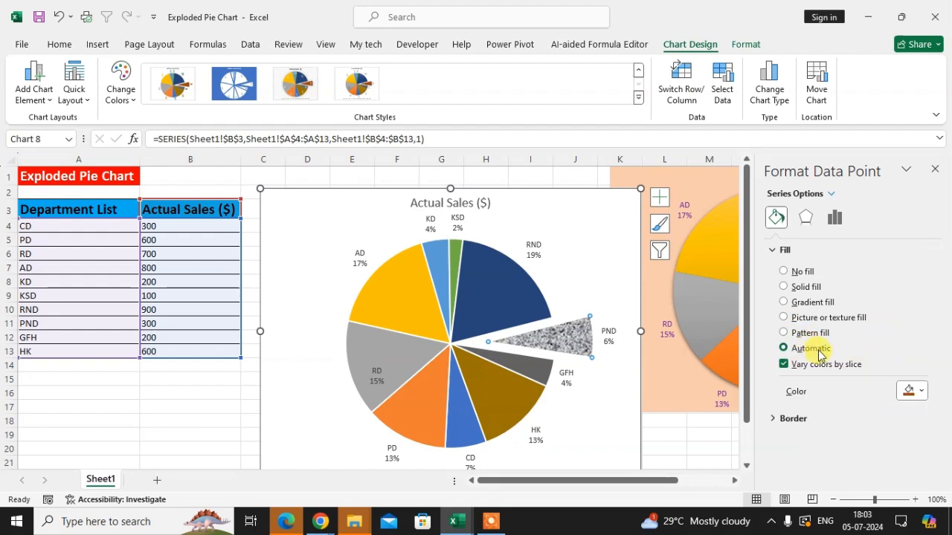
click(917, 392)
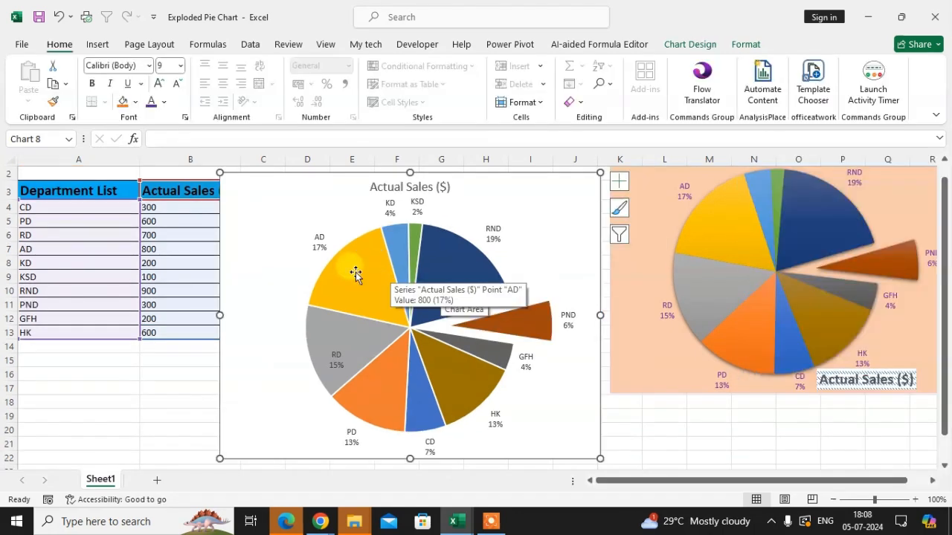
Format the plot area behind the pie with a solid light blue fill.
double_click(455, 242)
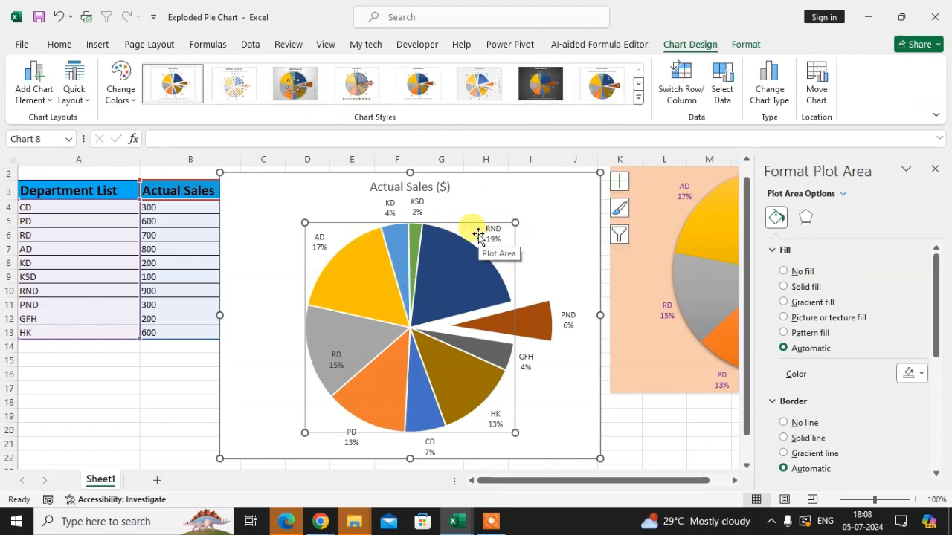
right_click(478, 235)
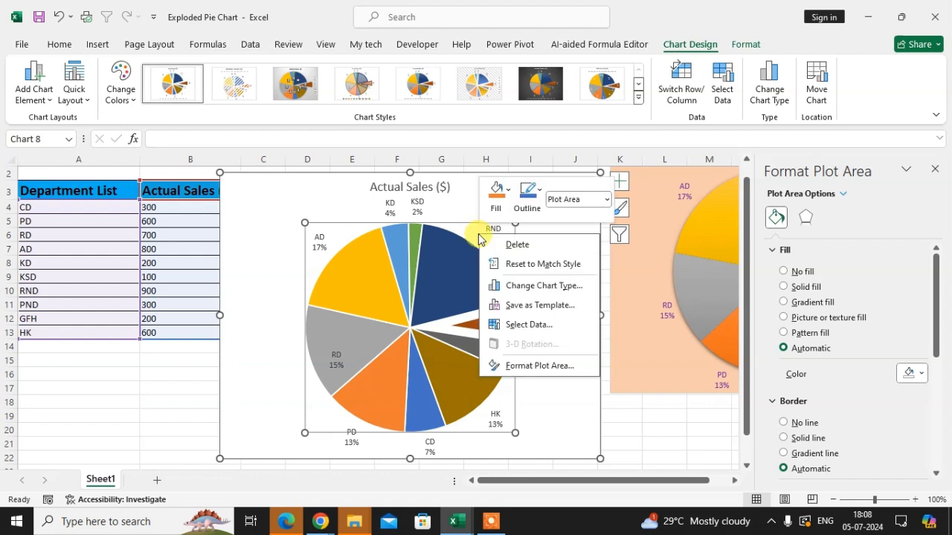
click(525, 363)
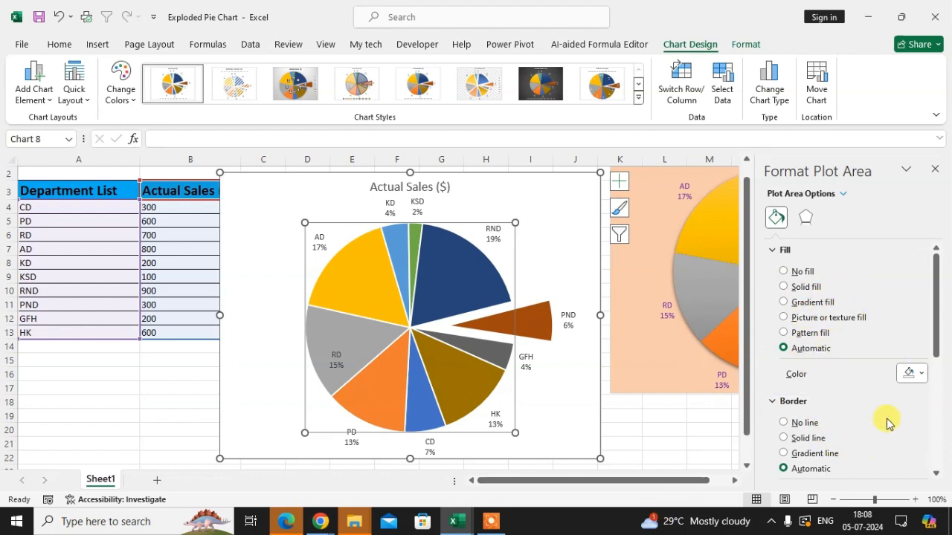
click(921, 373)
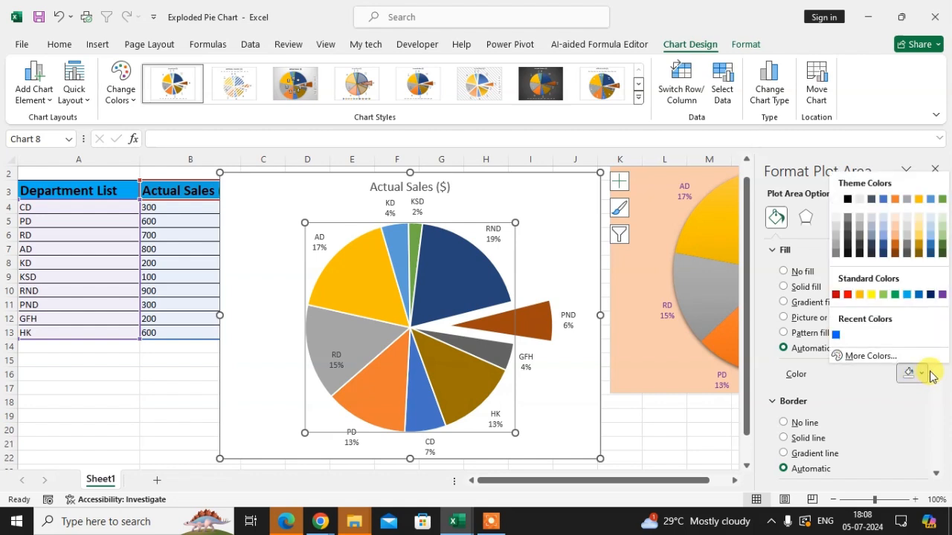
click(907, 296)
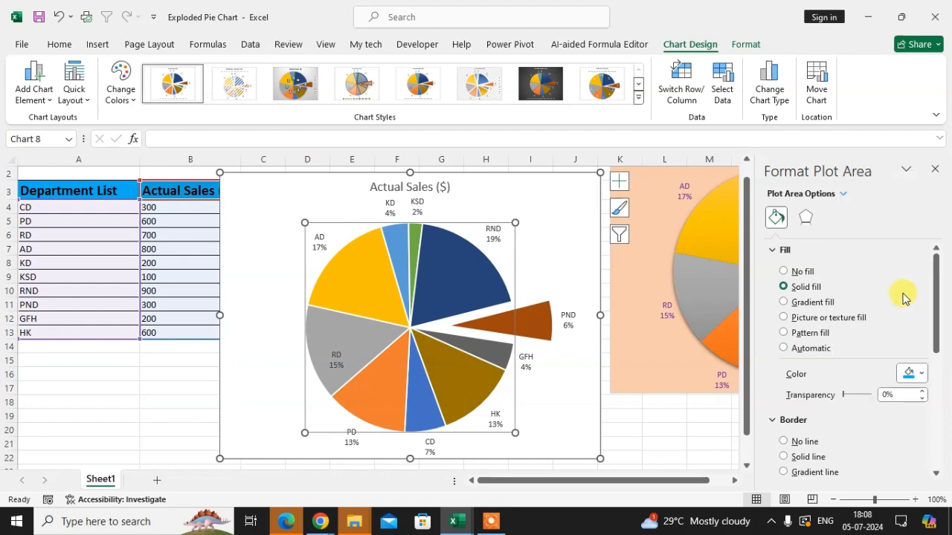
Try orange as the plot area fill and change it back to light blue.
click(922, 374)
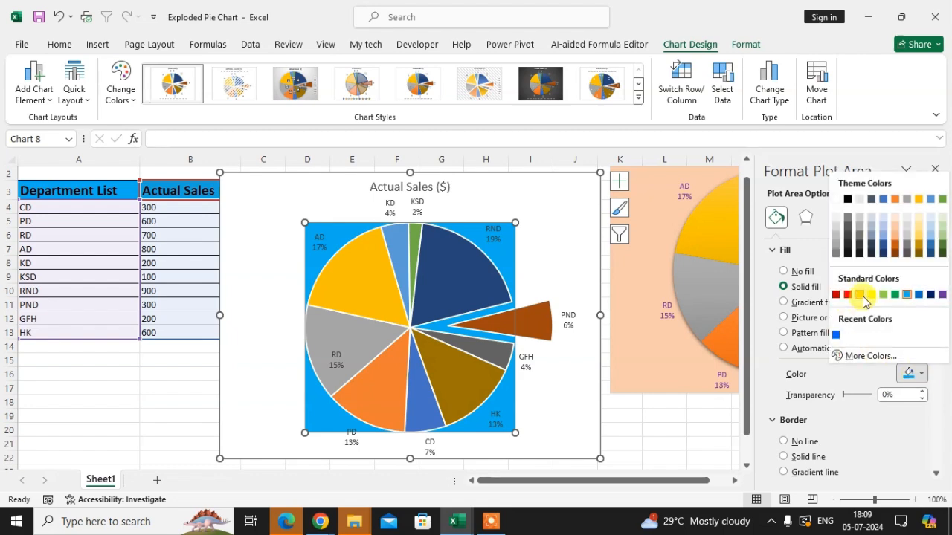
click(861, 296)
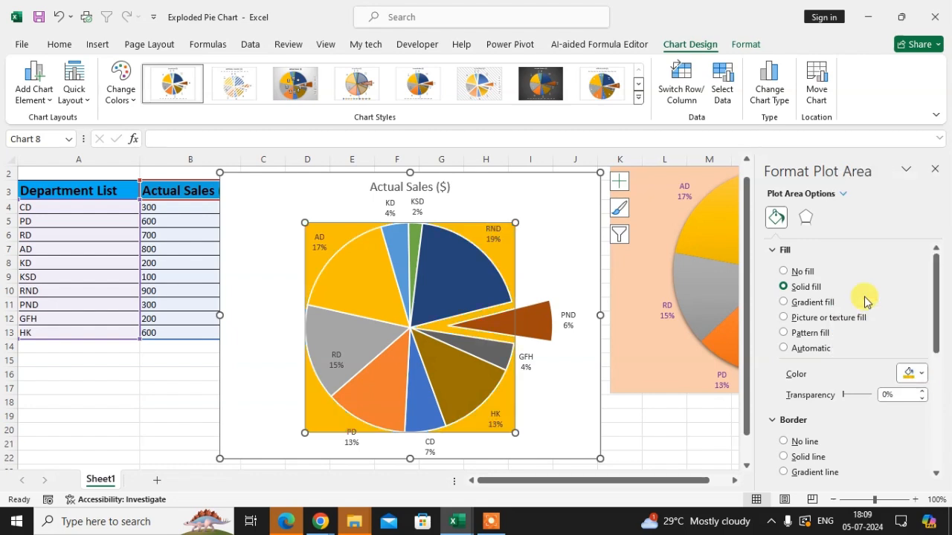
click(920, 375)
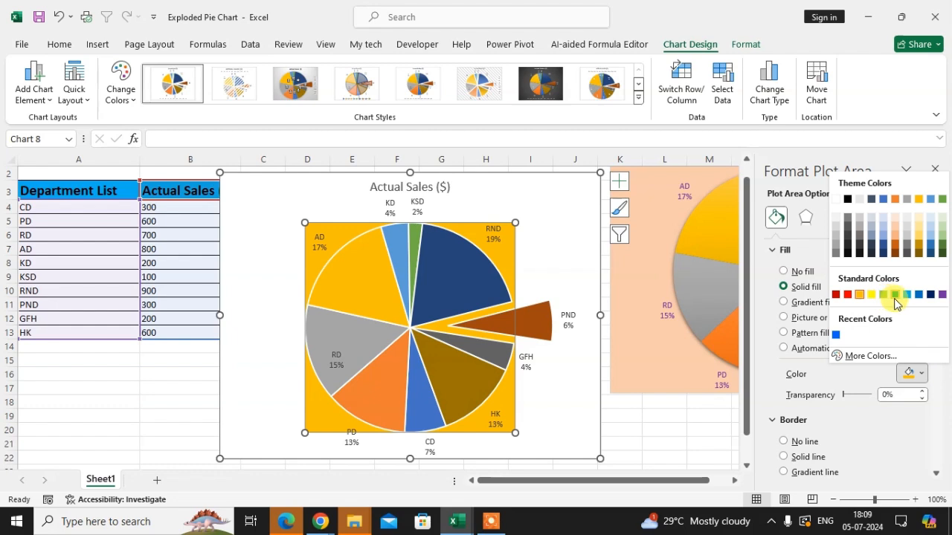
click(907, 297)
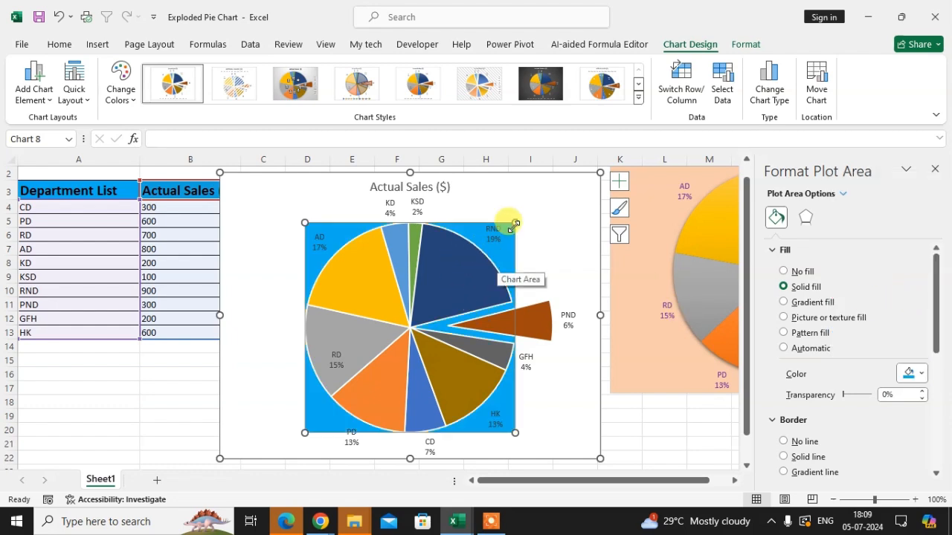
Enlarge the plot area toward the chart's upper-right corner and move the chart title to the chart's lower-right corner.
drag(514, 222, 537, 199)
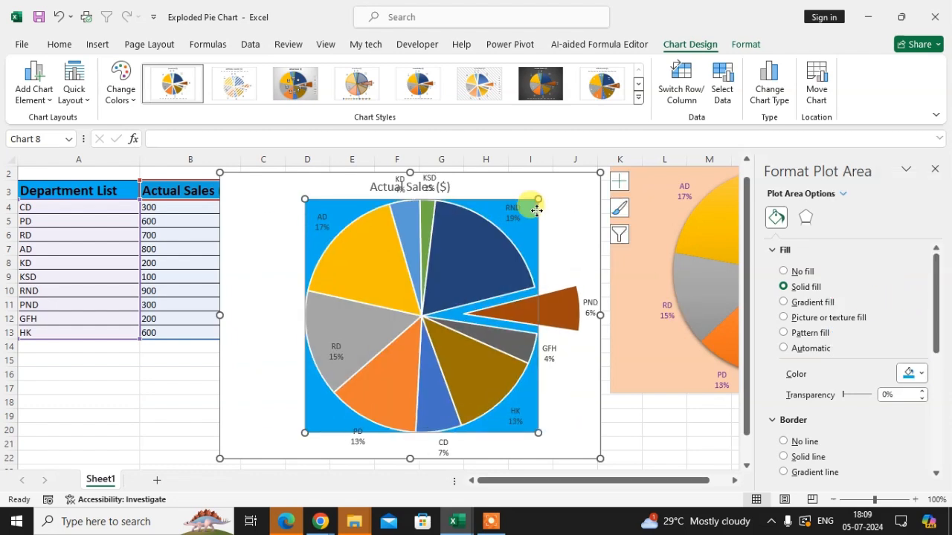
click(274, 328)
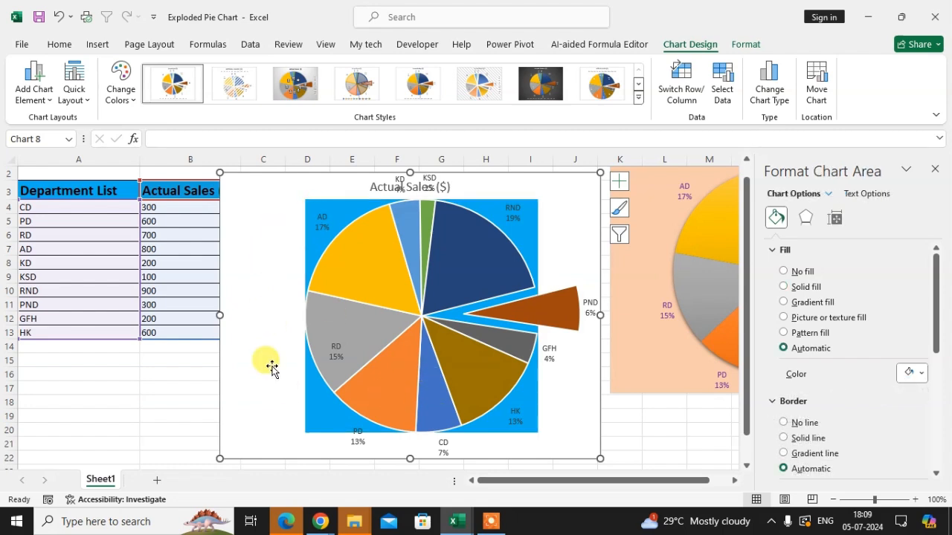
click(318, 217)
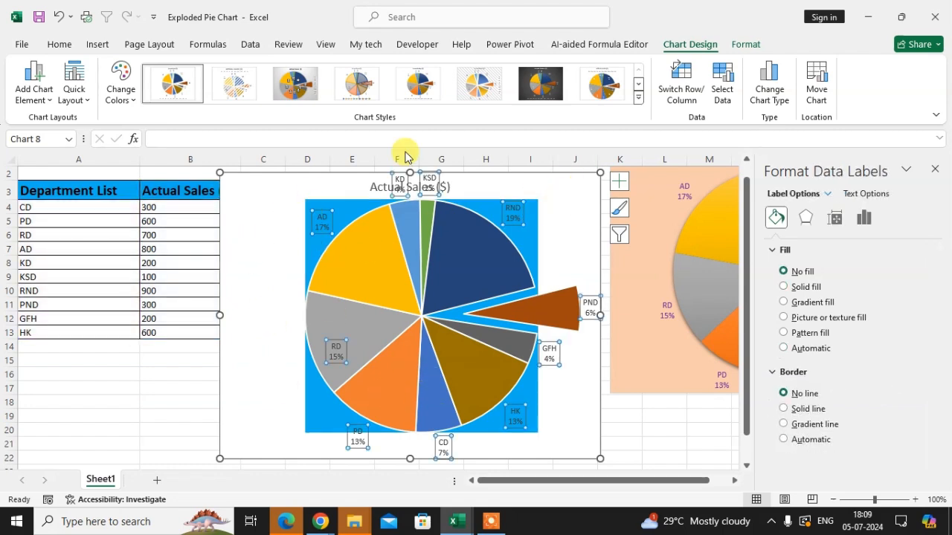
click(379, 186)
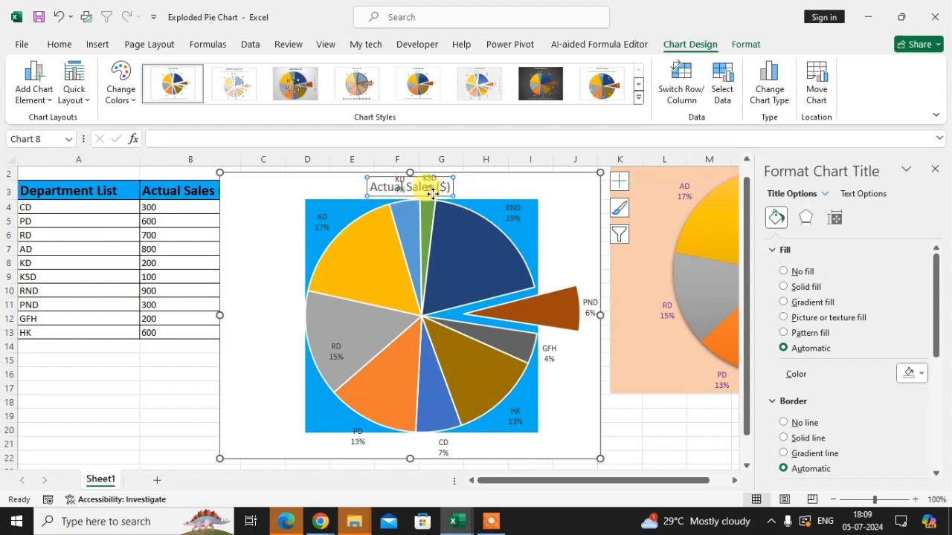
drag(507, 280, 567, 448)
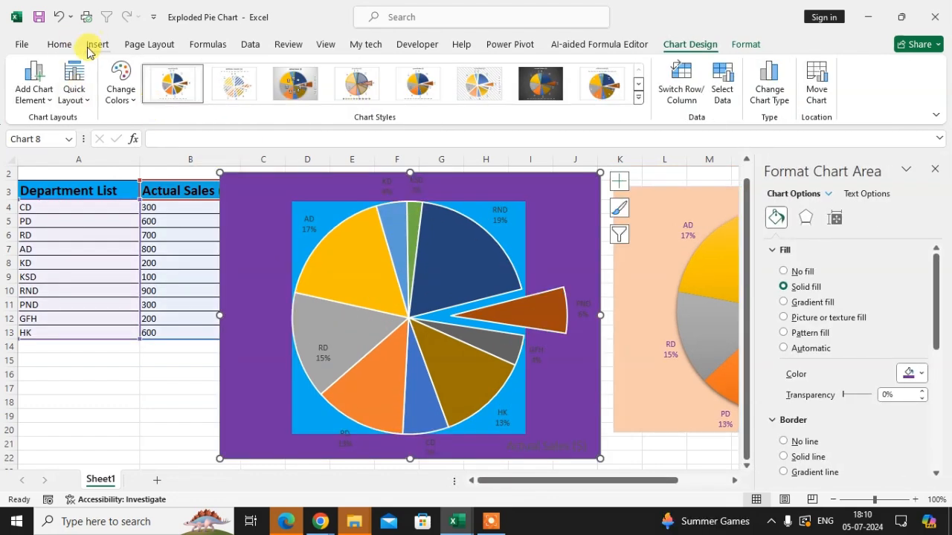
Fill the chart area with Gold, Accent 4, Lighter 40%.
click(69, 45)
click(134, 102)
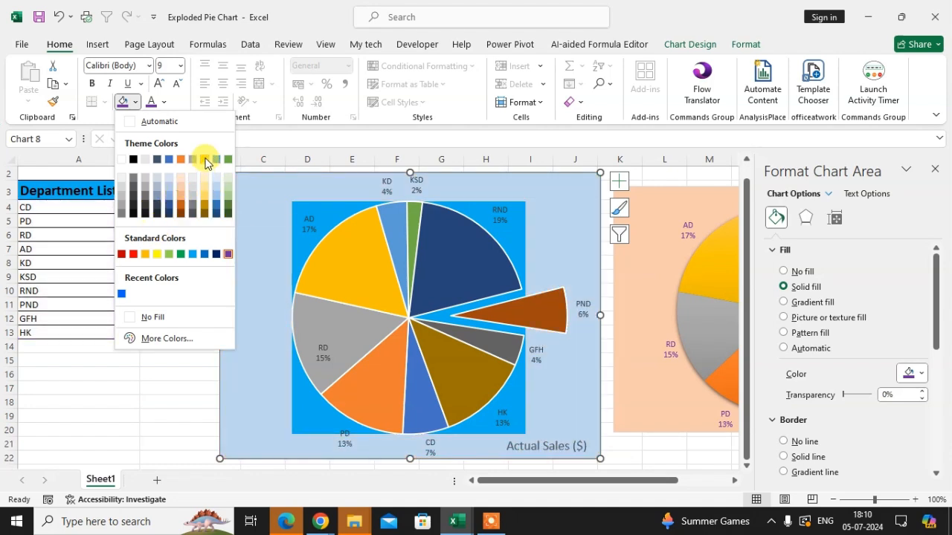
click(203, 199)
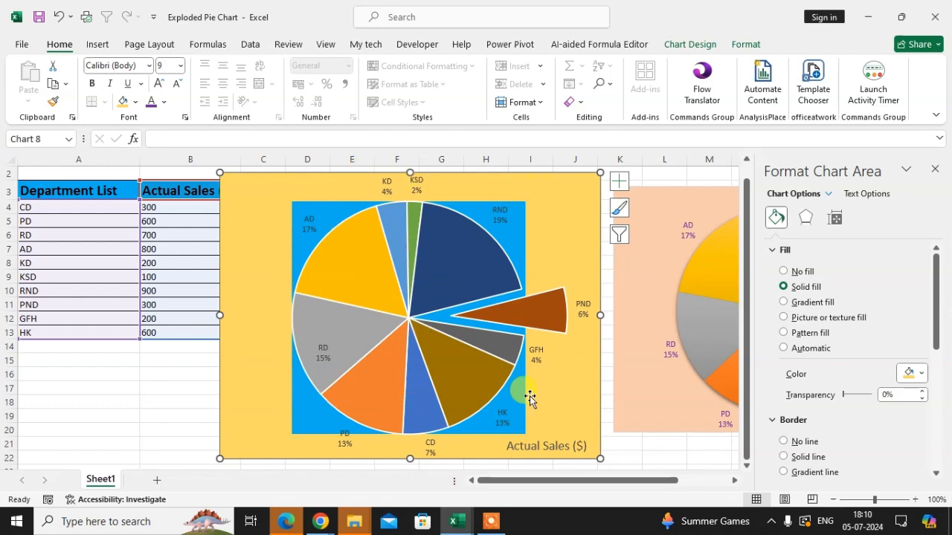
Replace the plot area's fill with the same gold as the chart area and deselect the plot area.
click(687, 44)
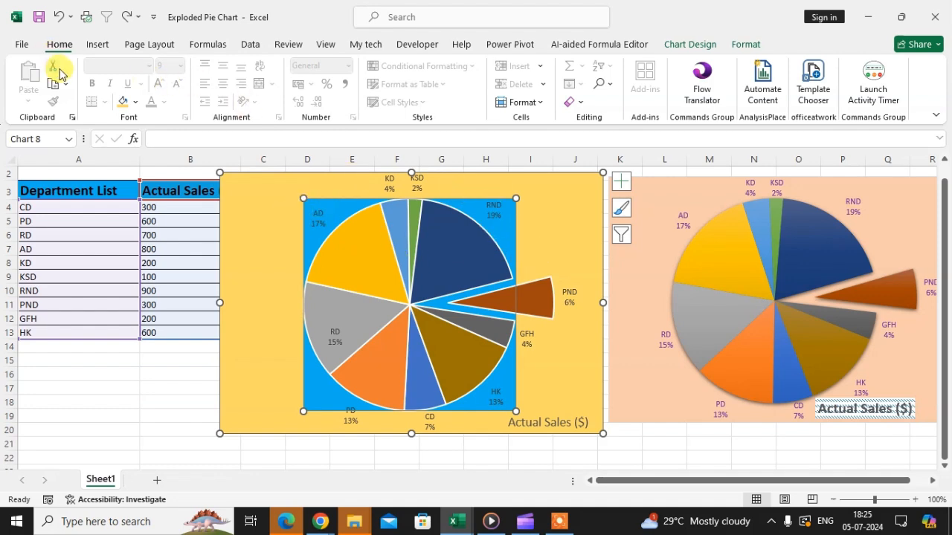
click(123, 102)
click(541, 252)
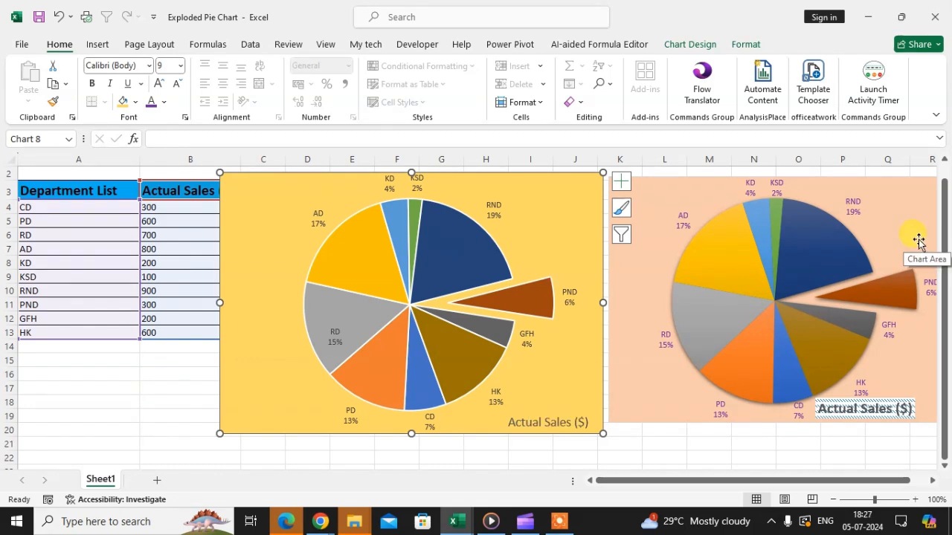
key(F2)
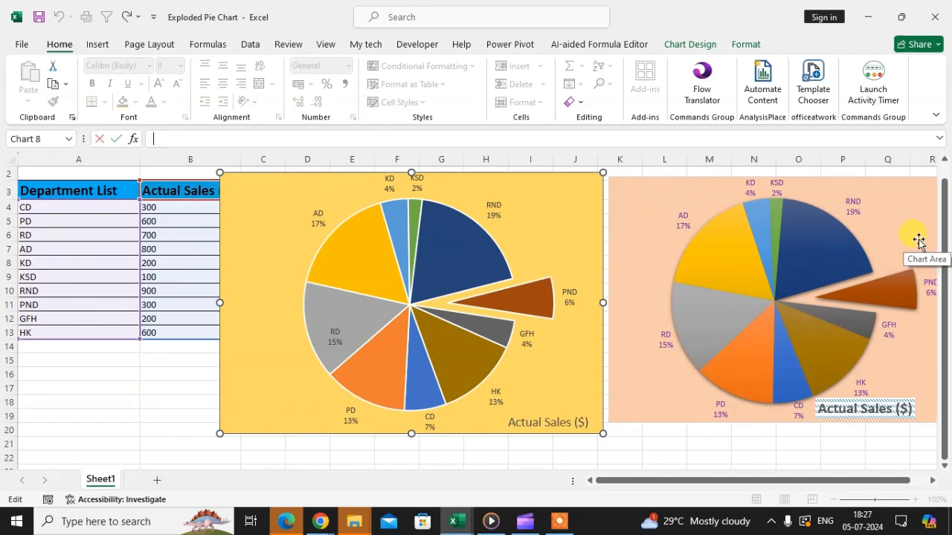